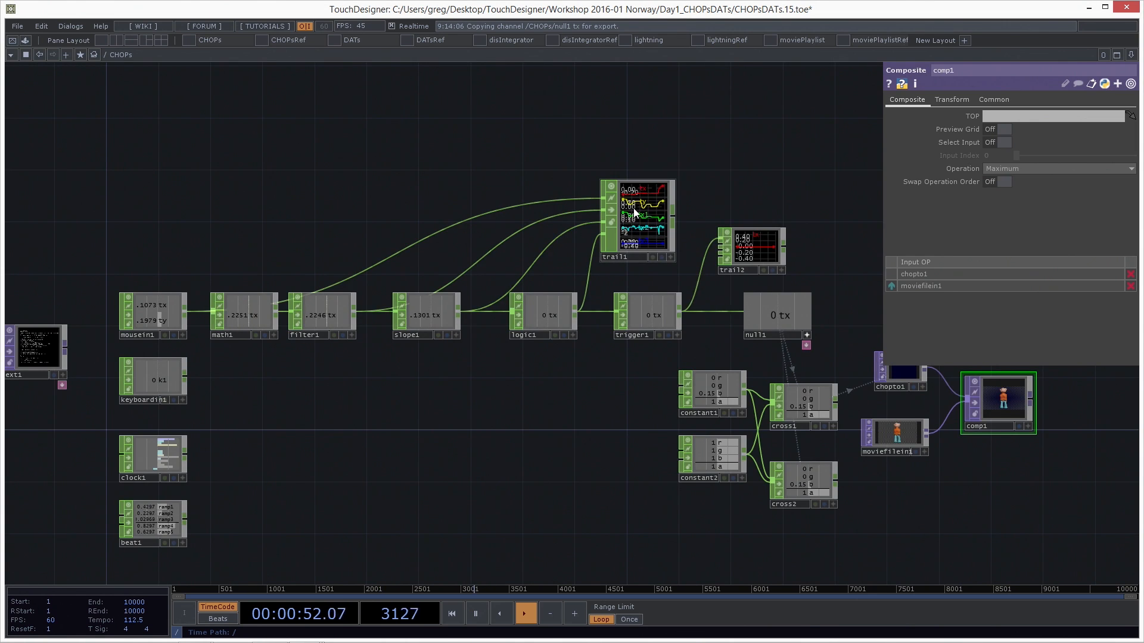
Step: Examine the info of the trail1 and trigger1 CHOPs, including channels, sample range, time slice and sample rate, alongside their graphs
{"action": "middle_click", "coordinate": [696, 237]}
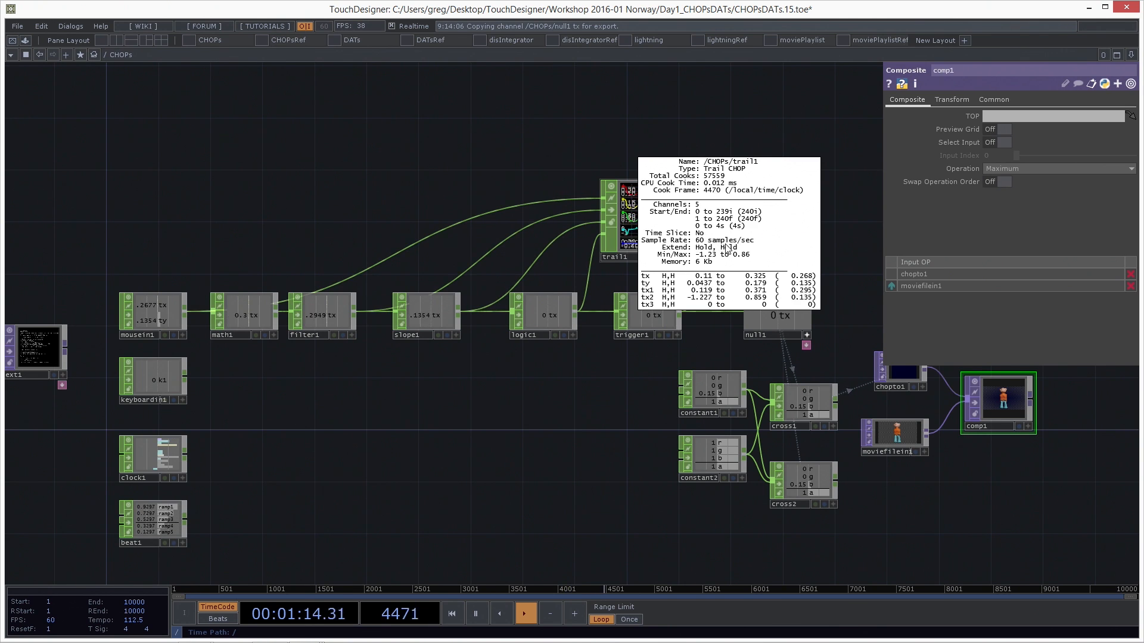
{"action": "left_click", "coordinate": [479, 133]}
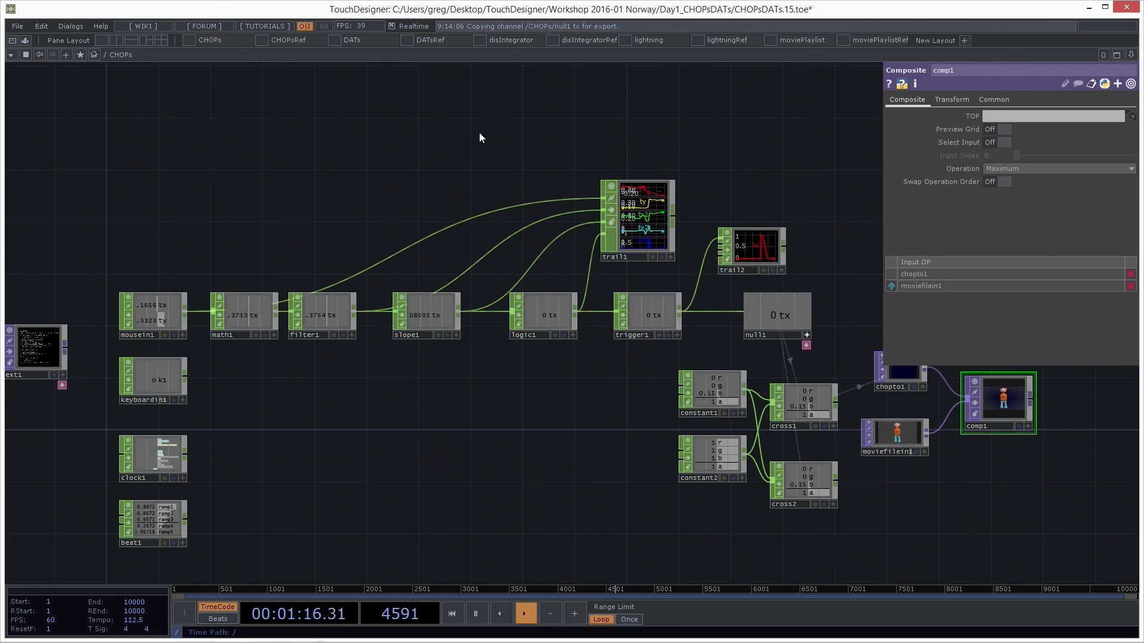
{"action": "middle_click_drag", "start_coordinate": [667, 140], "coordinate": [757, 147]}
{"action": "left_click_drag", "start_coordinate": [644, 176], "coordinate": [405, 178]}
{"action": "middle_click_drag", "start_coordinate": [481, 174], "coordinate": [536, 165]}
{"action": "left_click_drag", "start_coordinate": [526, 174], "coordinate": [634, 83]}
{"action": "left_click_drag", "start_coordinate": [565, 132], "coordinate": [464, 132]}
{"action": "middle_click", "coordinate": [403, 219]}
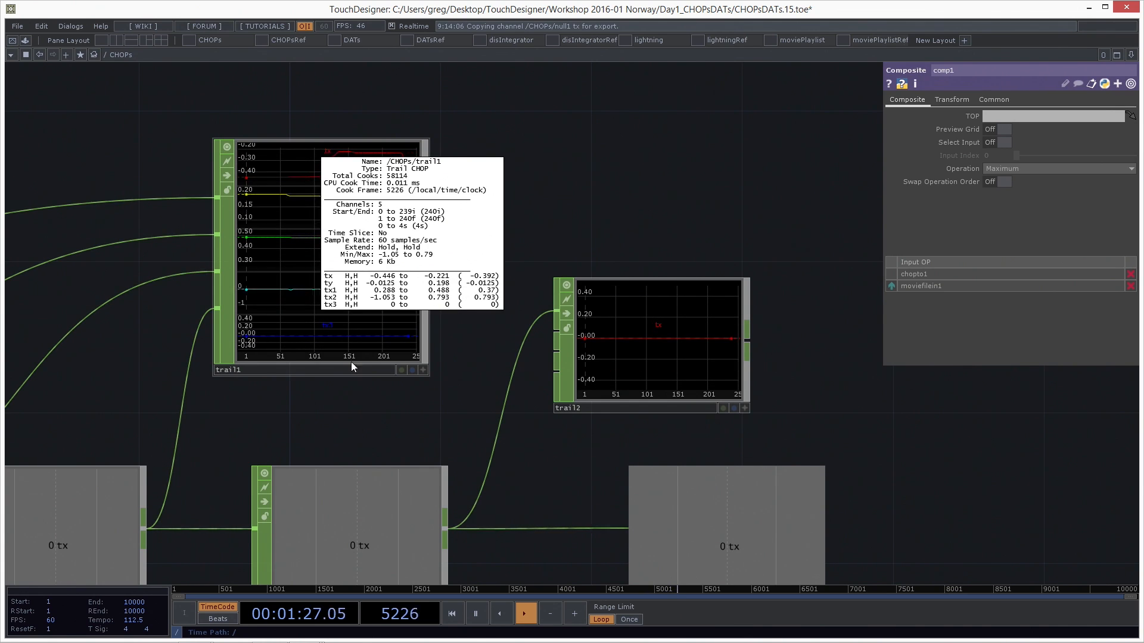
{"action": "middle_click", "coordinate": [339, 512]}
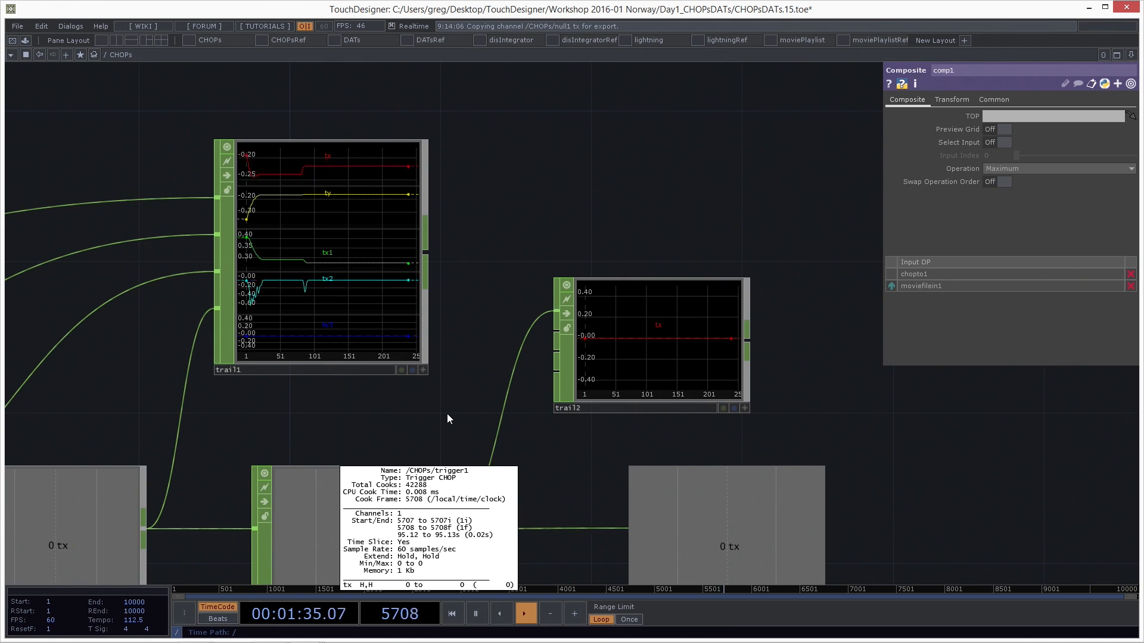
{"action": "middle_click", "coordinate": [356, 188]}
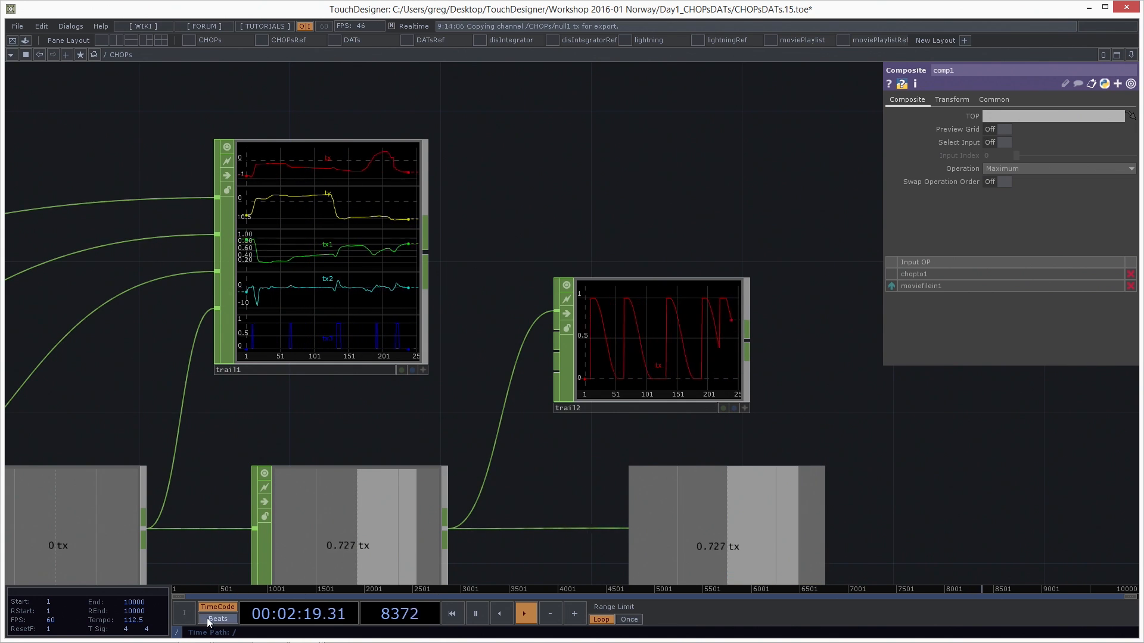
Step: Reset the timeline to frame 1, play it briefly and pause it at frame 60
{"action": "left_click_drag", "start_coordinate": [180, 588], "coordinate": [169, 593]}
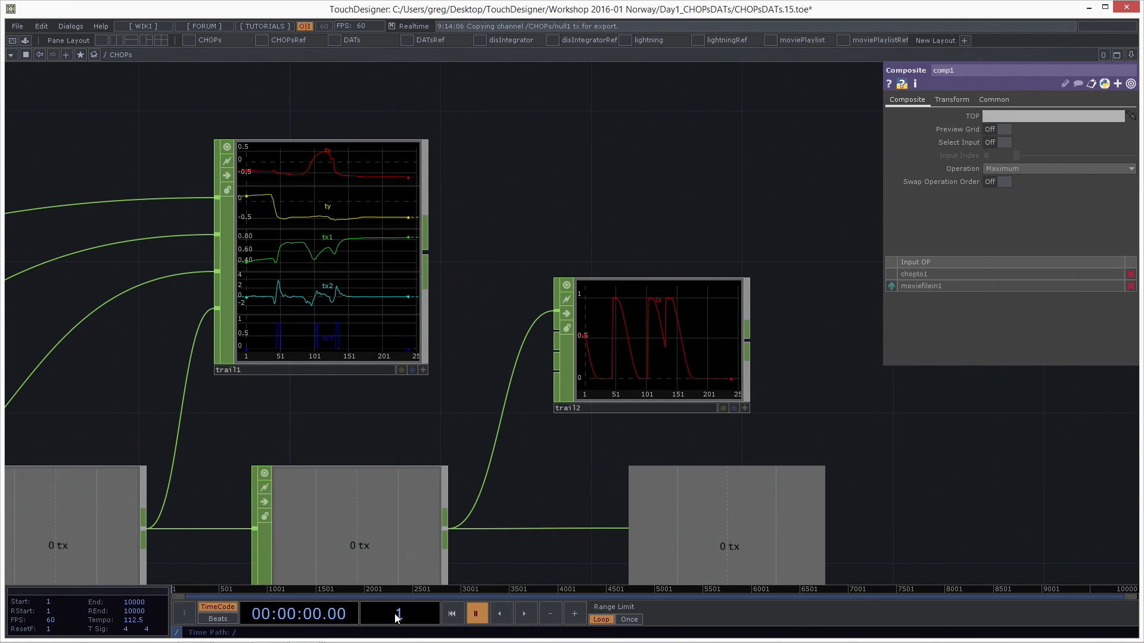
{"action": "left_click", "coordinate": [527, 610]}
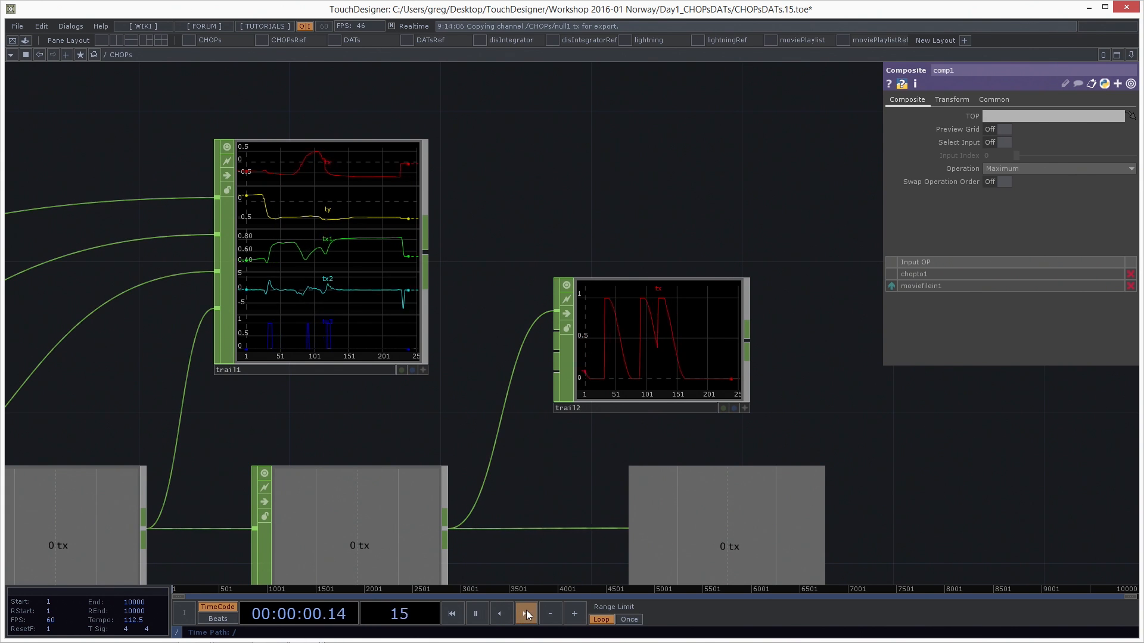
{"action": "left_click", "coordinate": [476, 614]}
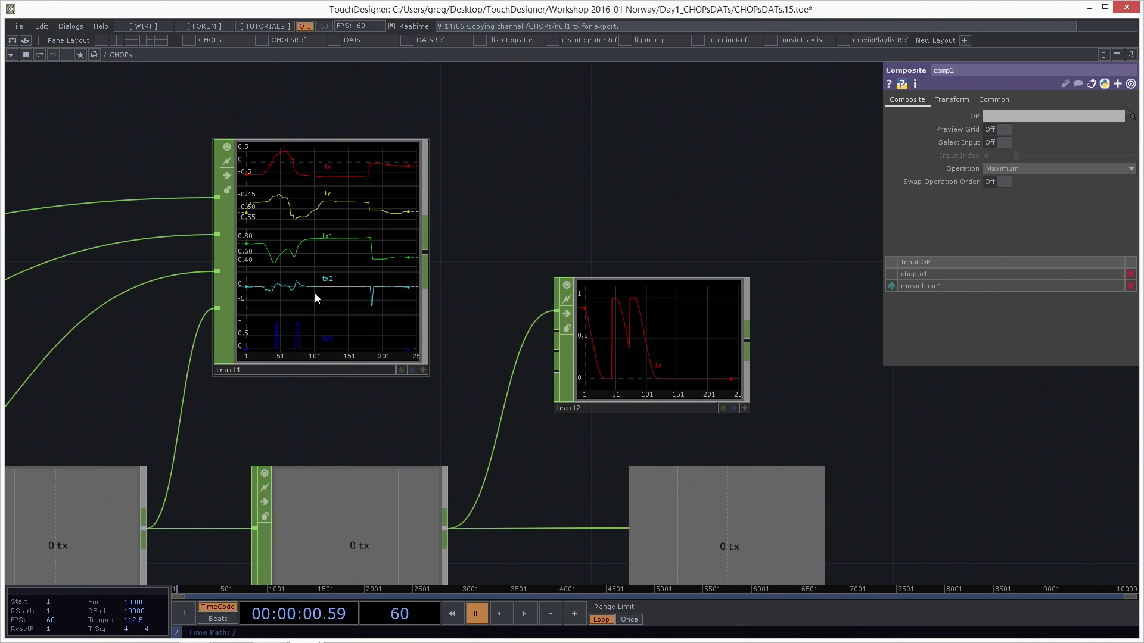
Step: View trail1's graph up close and read its info for the number of samples stored over its four-second range
{"action": "scroll", "coordinate": [355, 203], "scroll_direction": "up", "scroll_amount": 3}
{"action": "middle_click_drag", "start_coordinate": [350, 211], "coordinate": [432, 219]}
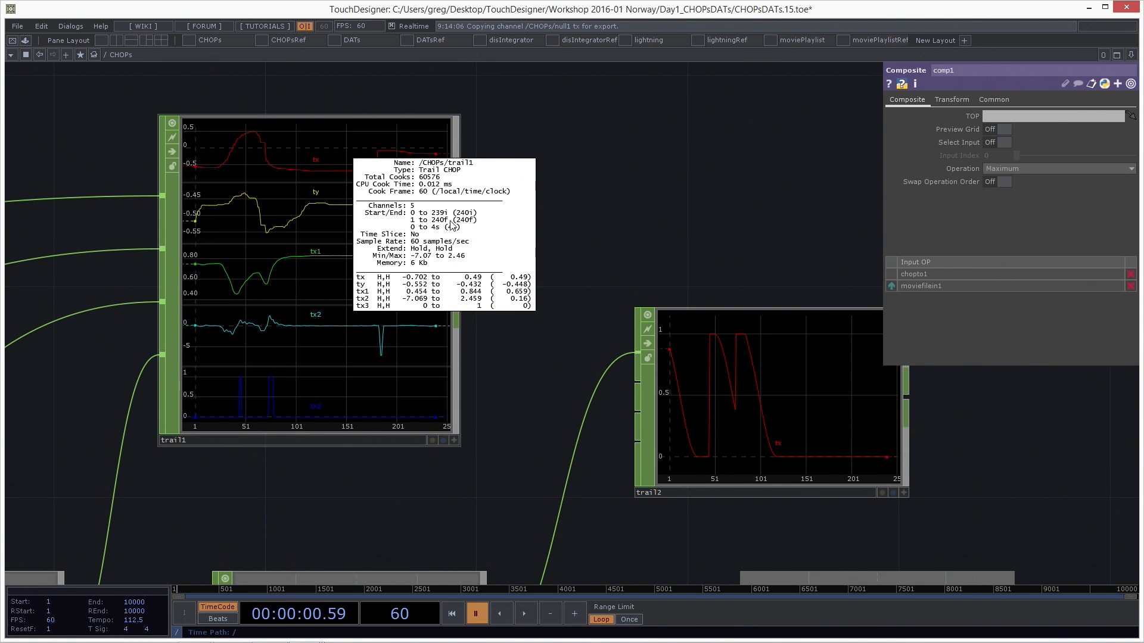
{"action": "middle_click_drag", "start_coordinate": [457, 234], "coordinate": [429, 222]}
{"action": "middle_click_drag", "start_coordinate": [591, 212], "coordinate": [655, 197]}
Step: Save the project under its existing name with the version number incremented
{"action": "scroll", "coordinate": [715, 167], "scroll_direction": "down", "scroll_amount": 10}
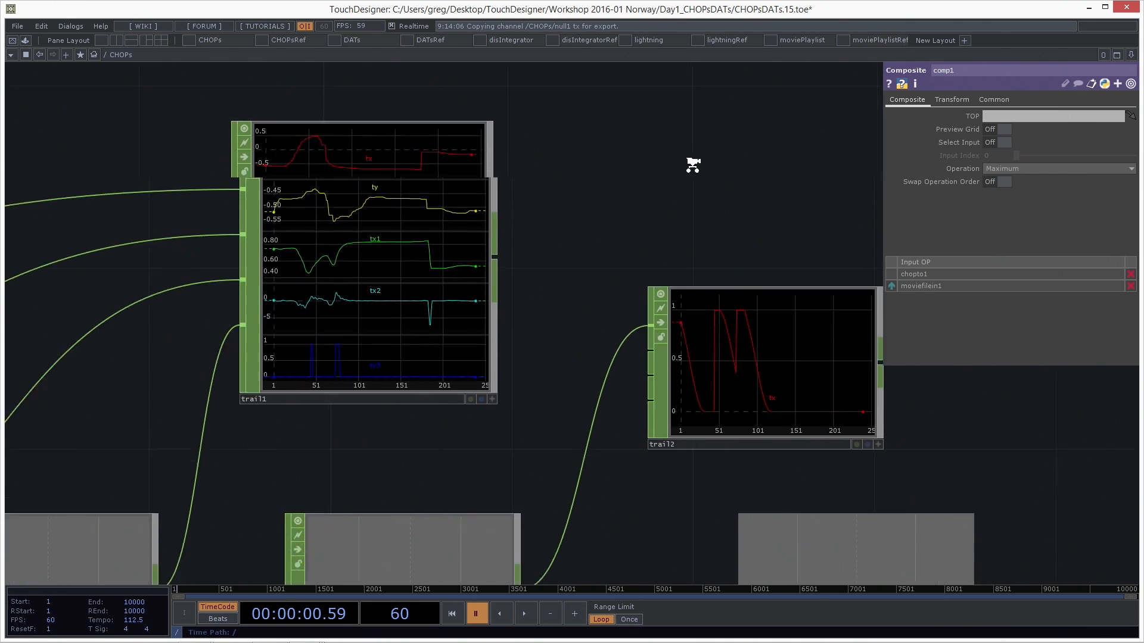
{"action": "scroll", "coordinate": [512, 137], "scroll_direction": "down", "scroll_amount": 2}
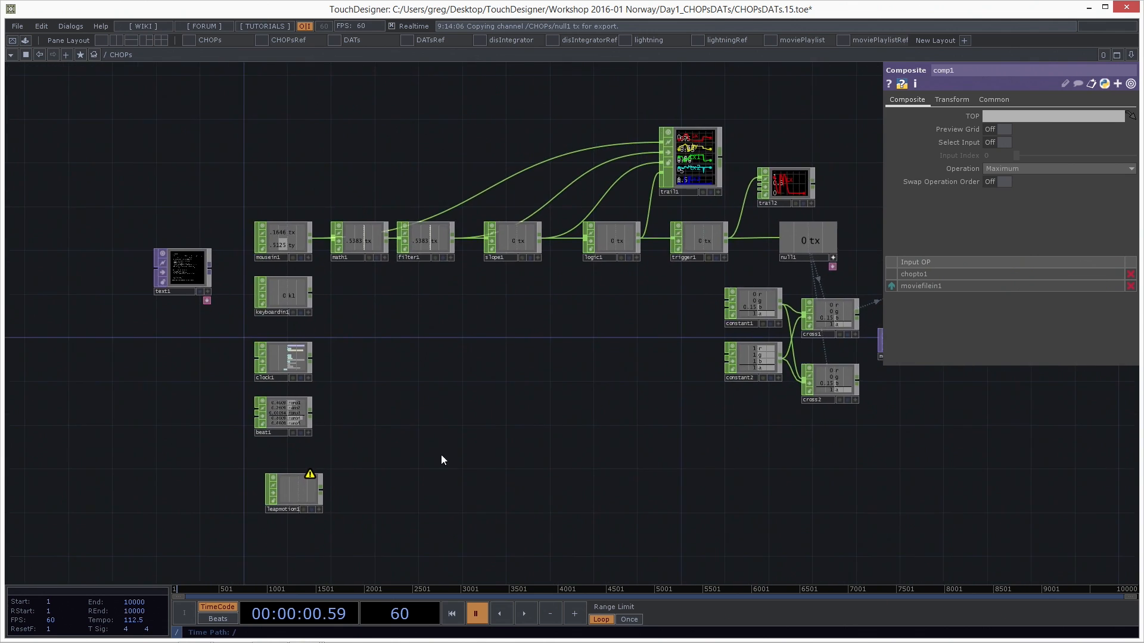
{"action": "left_click_drag", "start_coordinate": [441, 420], "coordinate": [296, 344]}
{"action": "left_click_drag", "start_coordinate": [384, 381], "coordinate": [415, 439]}
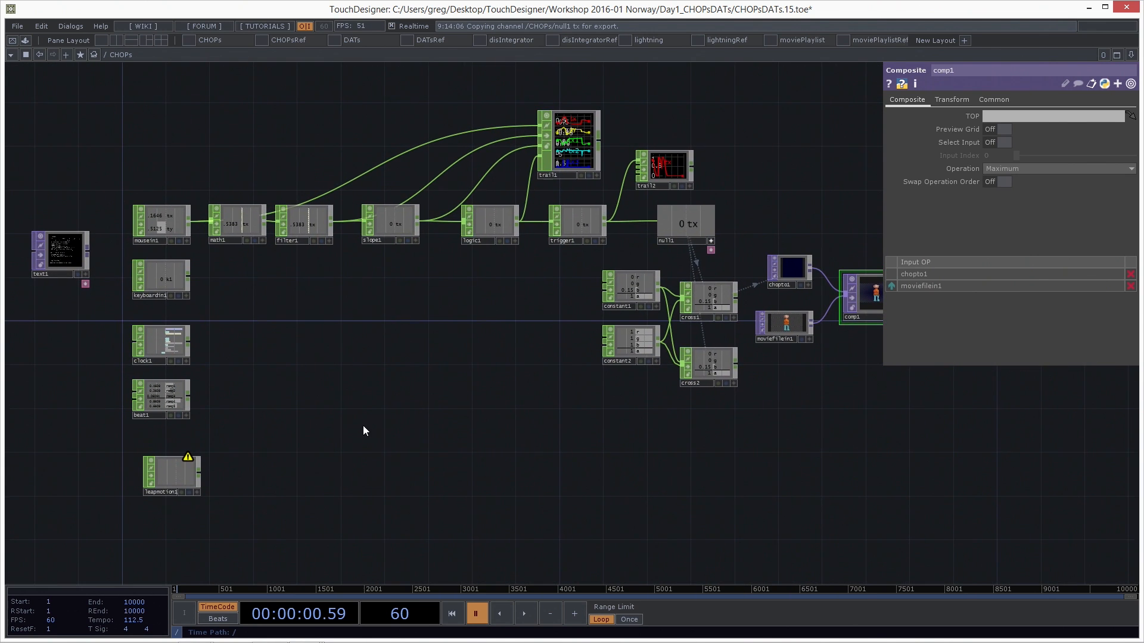
{"action": "left_click", "coordinate": [16, 27]}
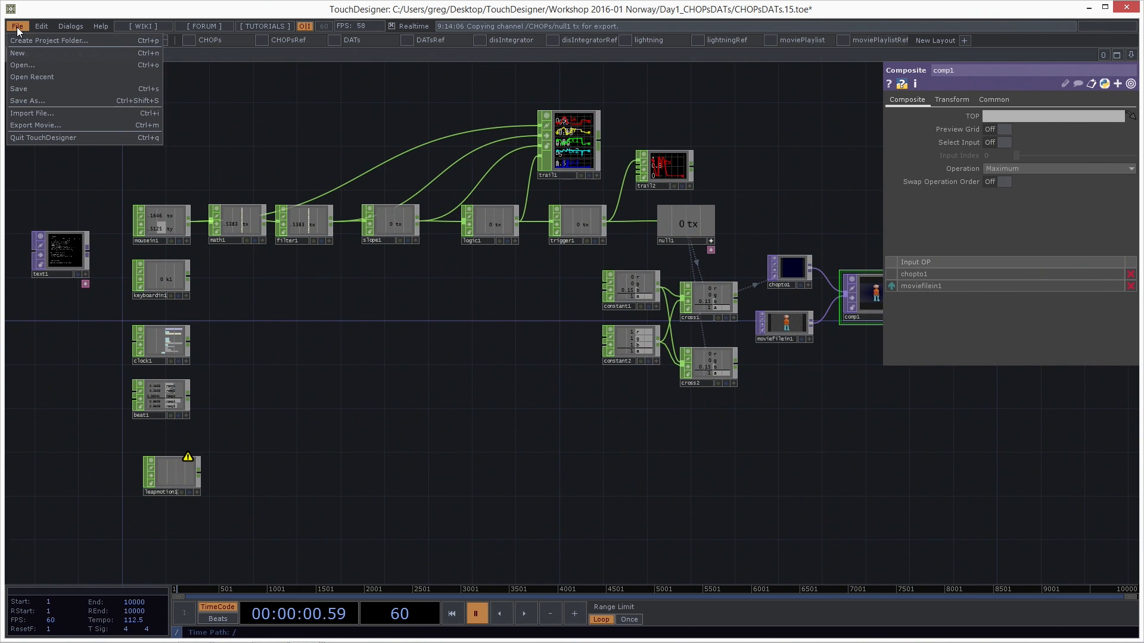
{"action": "left_click", "coordinate": [35, 88]}
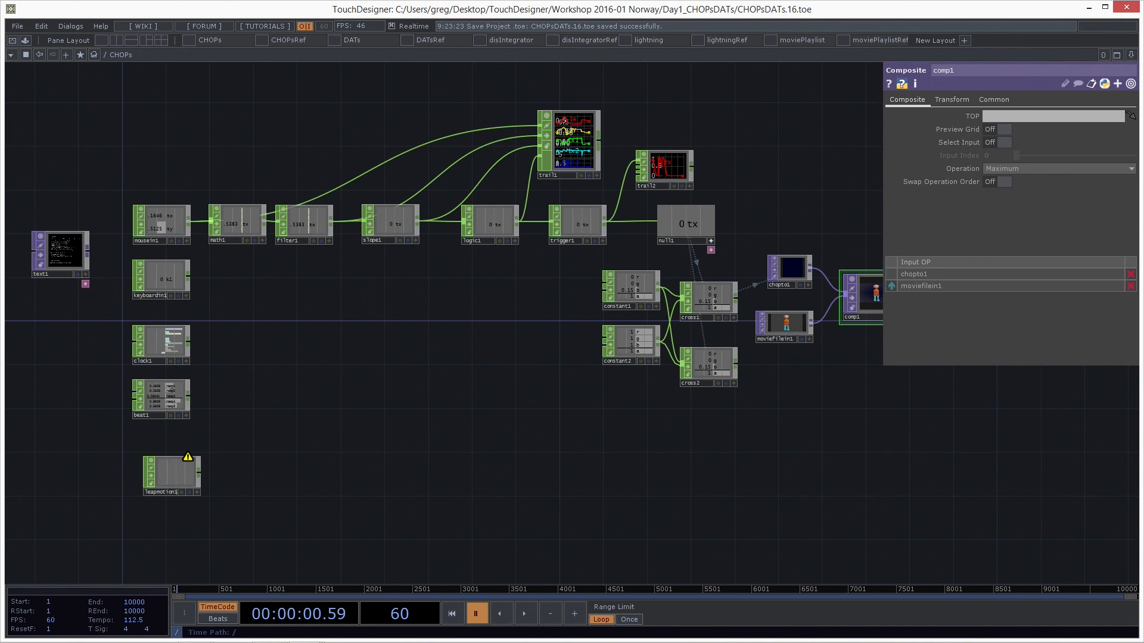
Step: Add a Noise CHOP in the empty area beside the beat1 node
{"action": "left_click_drag", "start_coordinate": [381, 477], "coordinate": [385, 404]}
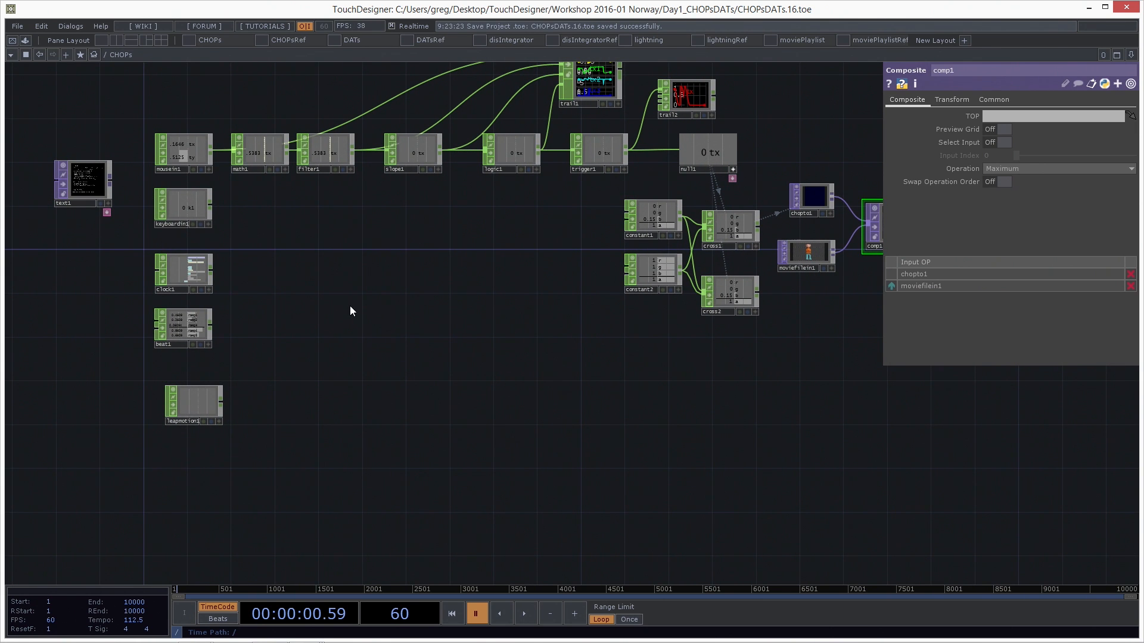
{"action": "key", "text": "Tab"}
{"action": "left_click", "coordinate": [208, 320]}
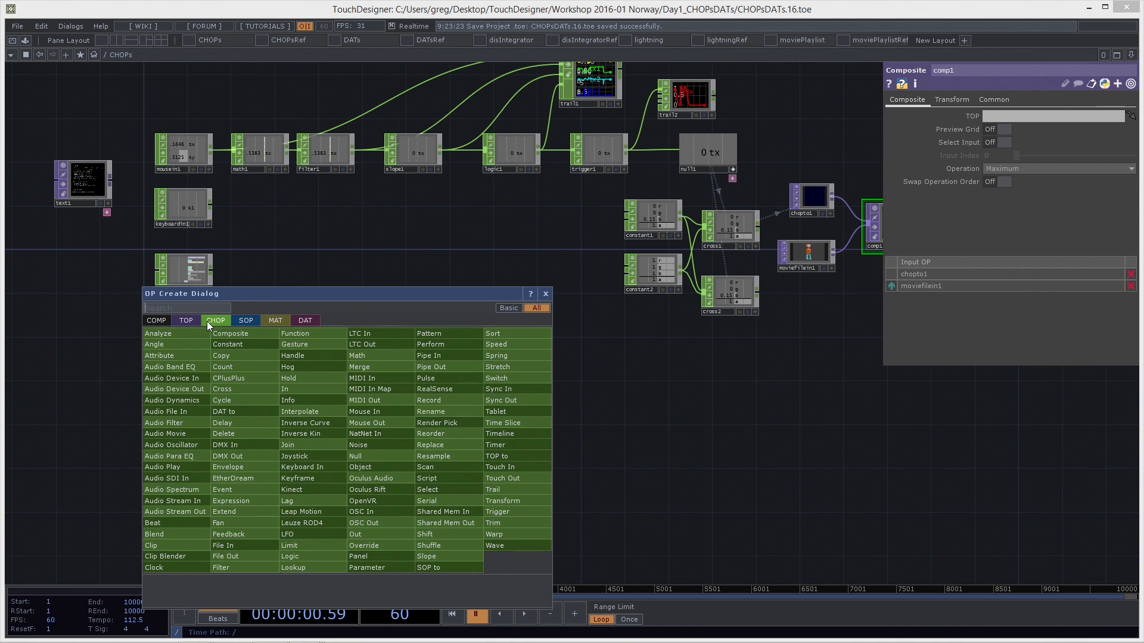
{"action": "type", "text": "no"}
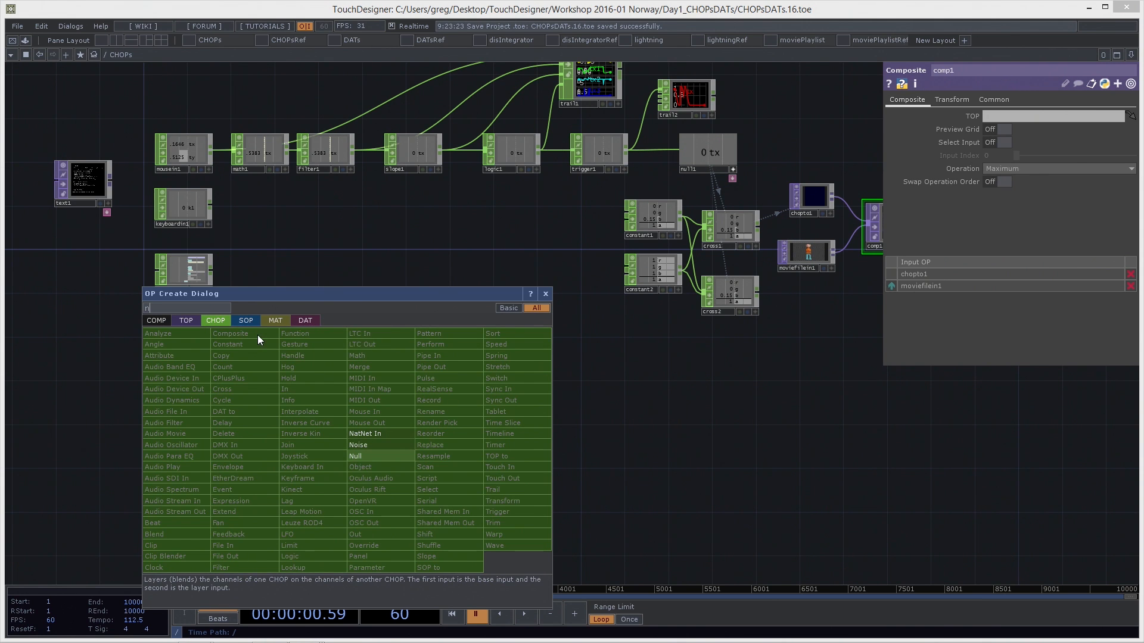
{"action": "left_click", "coordinate": [369, 445]}
{"action": "left_click", "coordinate": [320, 302]}
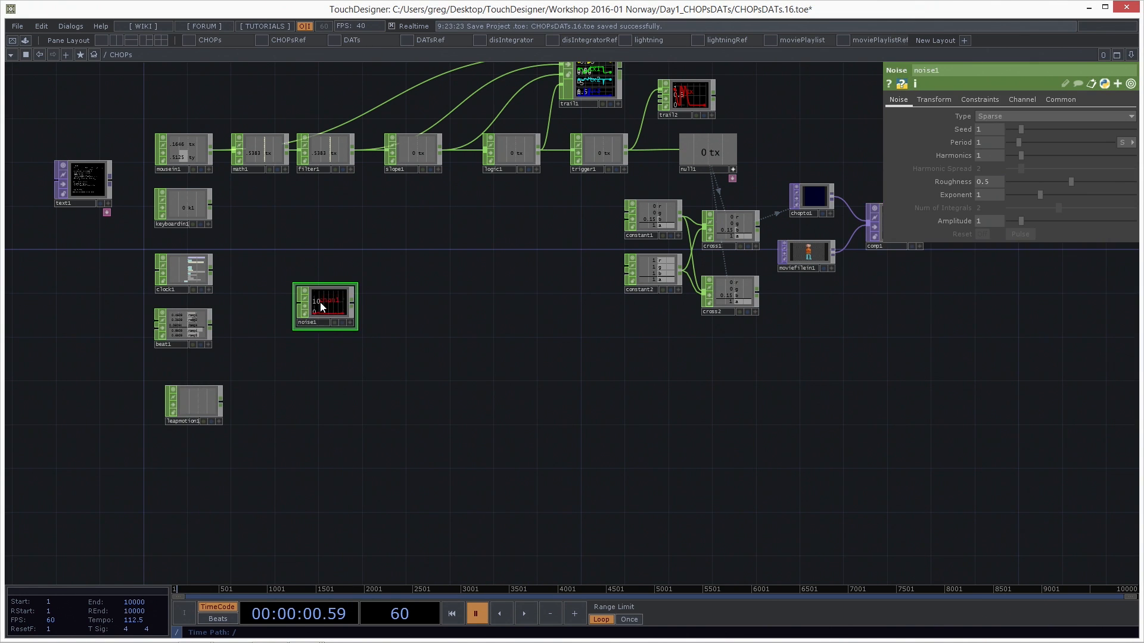
Step: Examine the new noise1 node's waveform up close and bring up its info
{"action": "scroll", "coordinate": [320, 302], "scroll_direction": "up", "scroll_amount": 5}
{"action": "scroll", "coordinate": [270, 192], "scroll_direction": "up", "scroll_amount": 3}
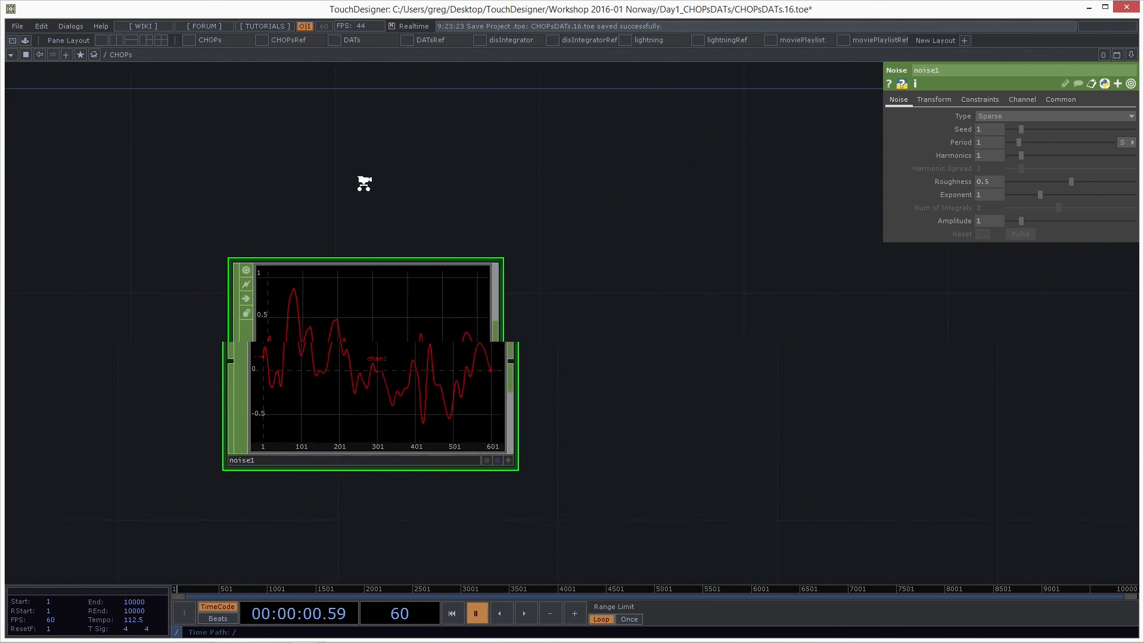
{"action": "left_click_drag", "start_coordinate": [399, 162], "coordinate": [455, 116]}
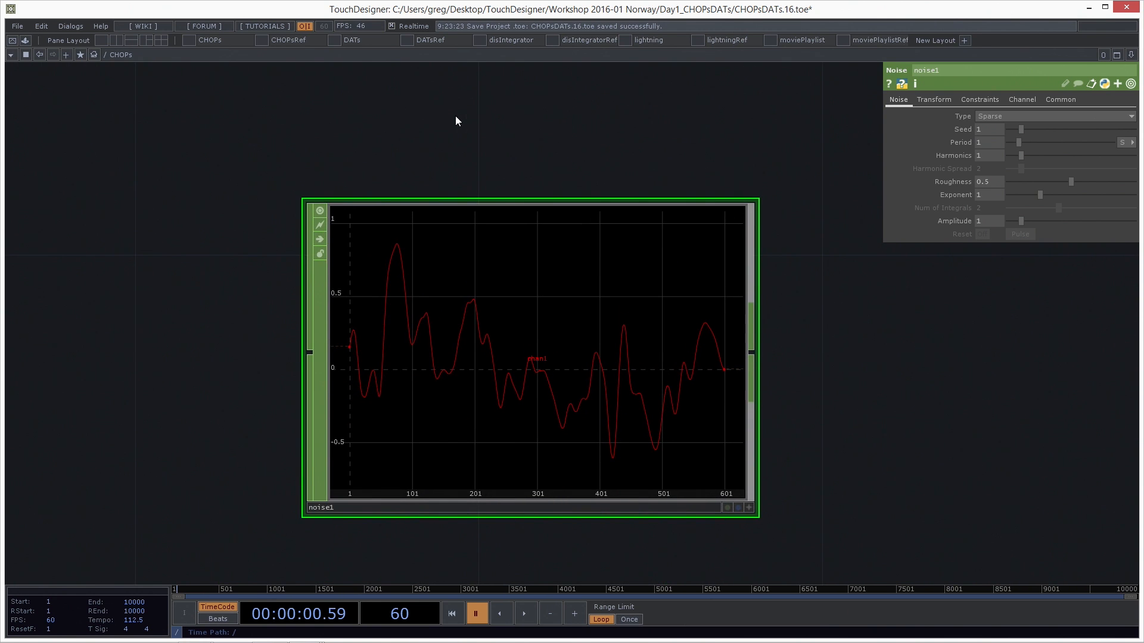
{"action": "middle_click", "coordinate": [559, 313]}
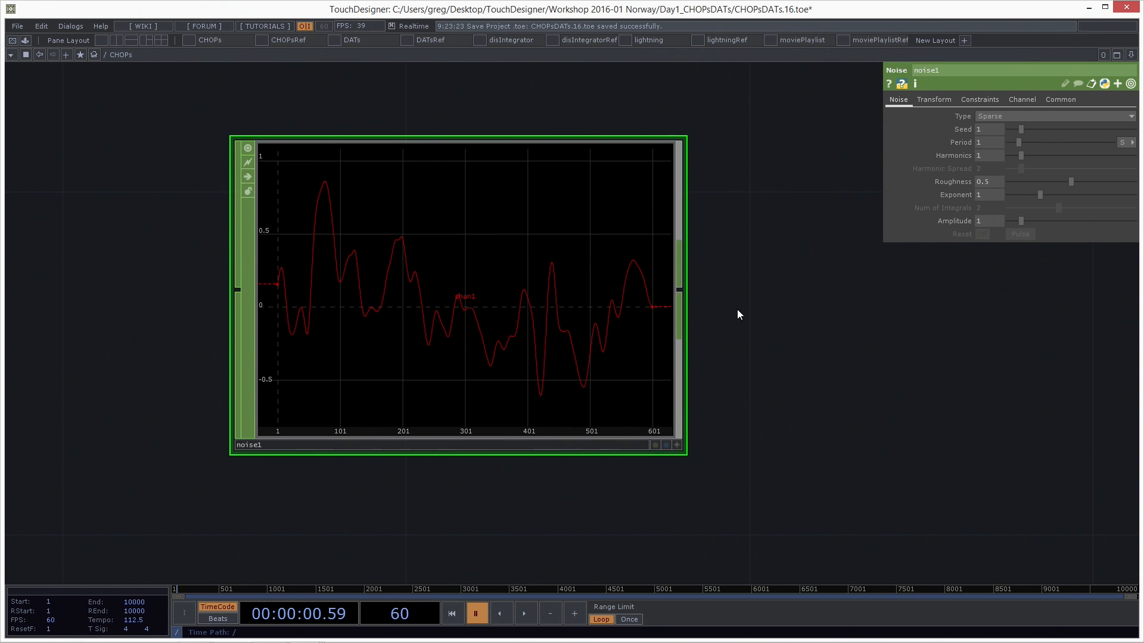
{"action": "right_click_drag", "start_coordinate": [769, 295], "coordinate": [630, 314]}
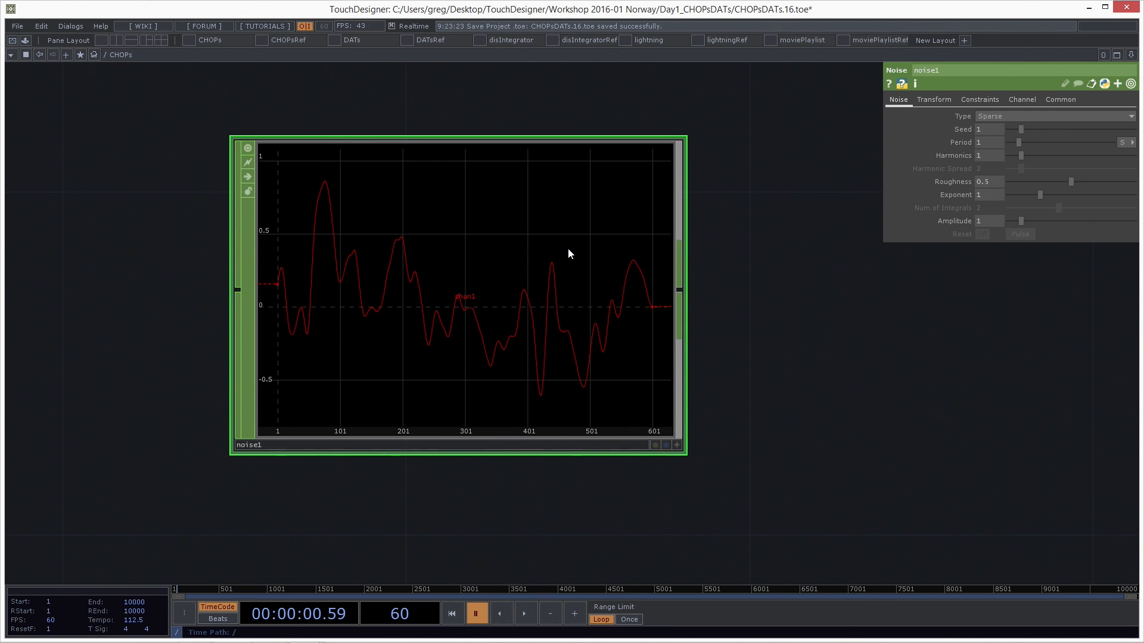
{"action": "middle_click", "coordinate": [569, 249]}
{"action": "middle_click_drag", "start_coordinate": [752, 389], "coordinate": [775, 406]}
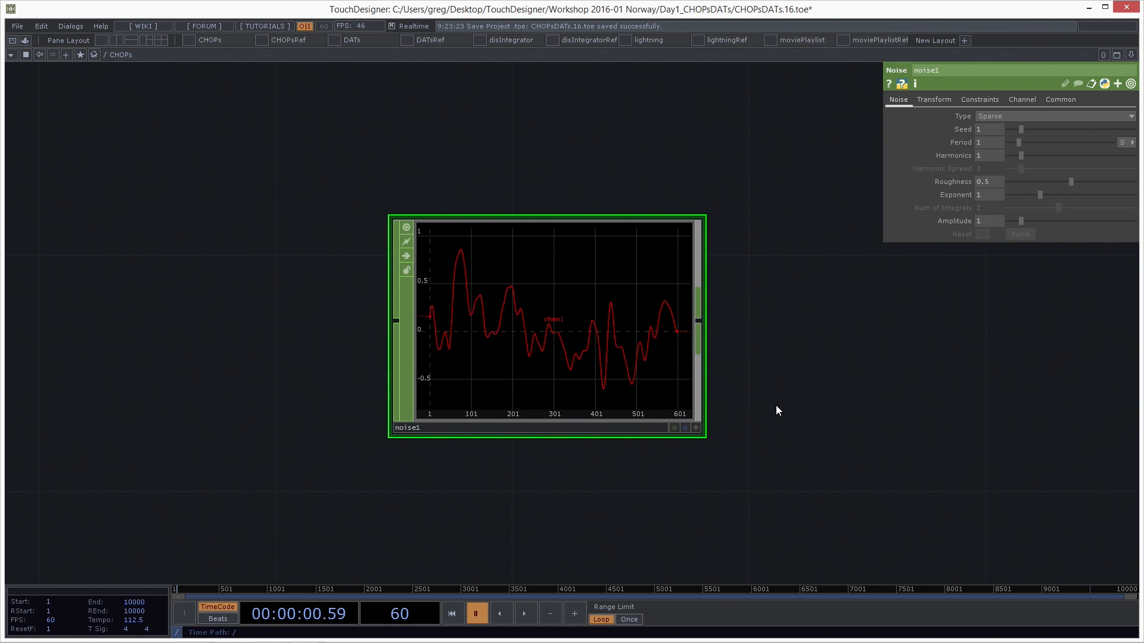
Step: Set the End of noise1's channel to 3 seconds and check the node's info for its sample range
{"action": "left_click", "coordinate": [1029, 98]}
{"action": "scroll", "coordinate": [1030, 99], "scroll_direction": "down", "scroll_amount": 3}
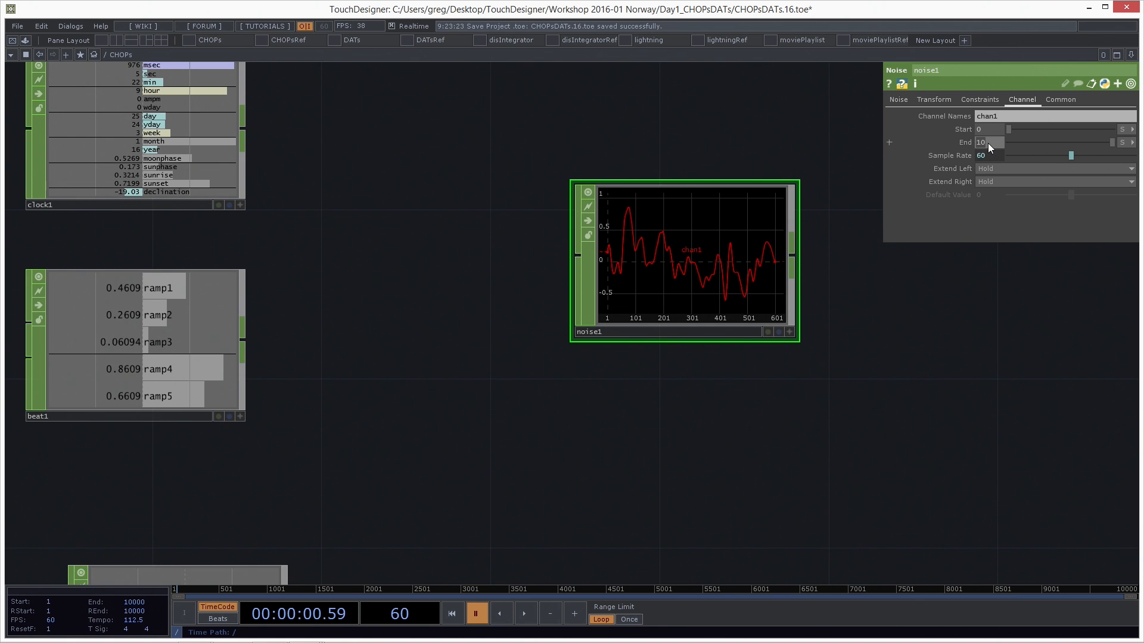
{"action": "key", "text": "Return"}
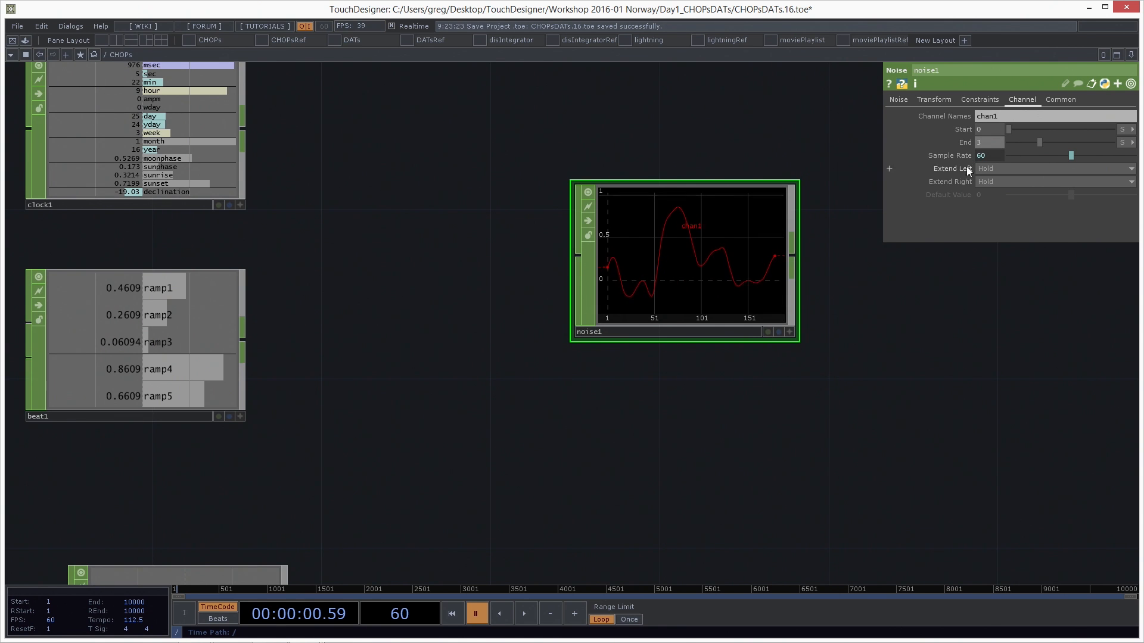
{"action": "left_click_drag", "start_coordinate": [860, 275], "coordinate": [806, 288]}
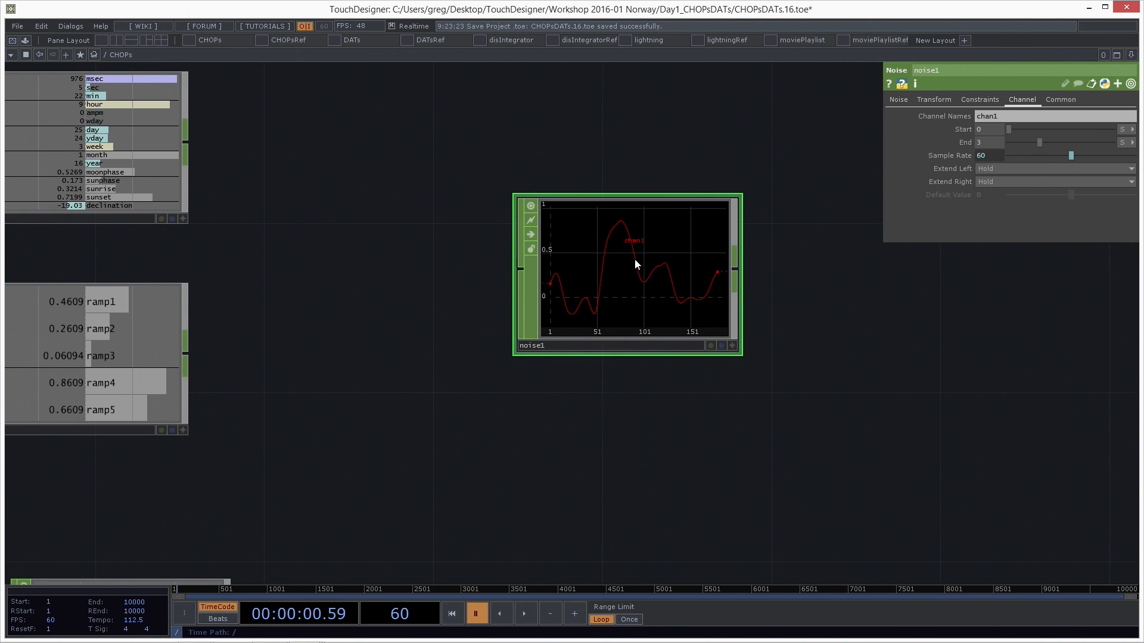
{"action": "middle_click", "coordinate": [630, 258]}
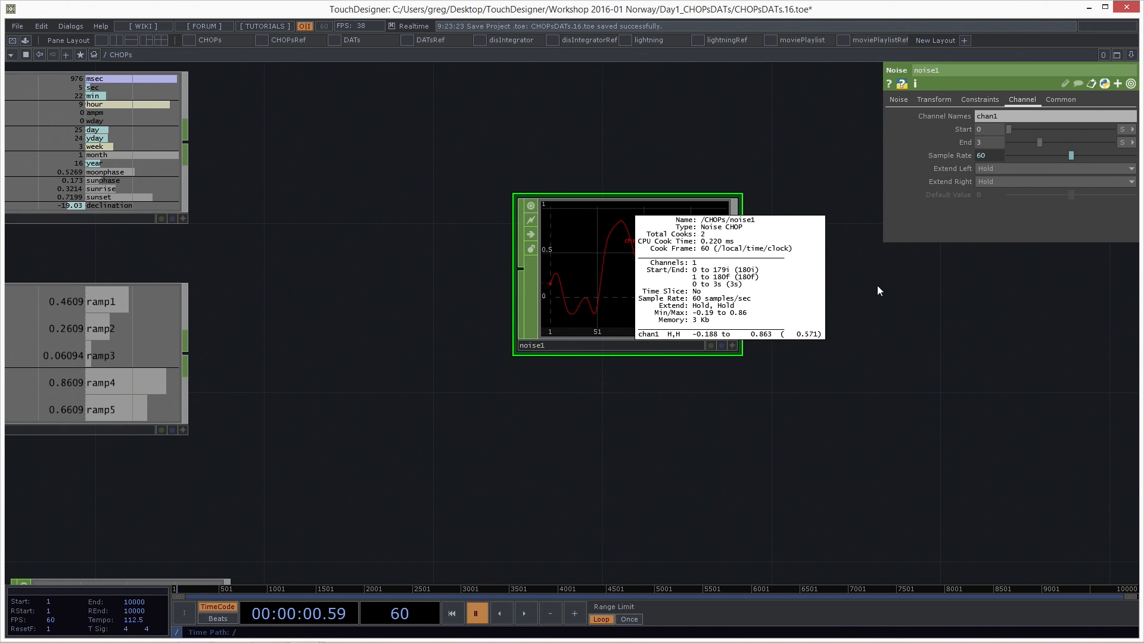
Step: Reveal the expression behind noise1's Sample Rate and set the timeline's FPS to 50
{"action": "middle_click_drag", "start_coordinate": [969, 287], "coordinate": [985, 159]}
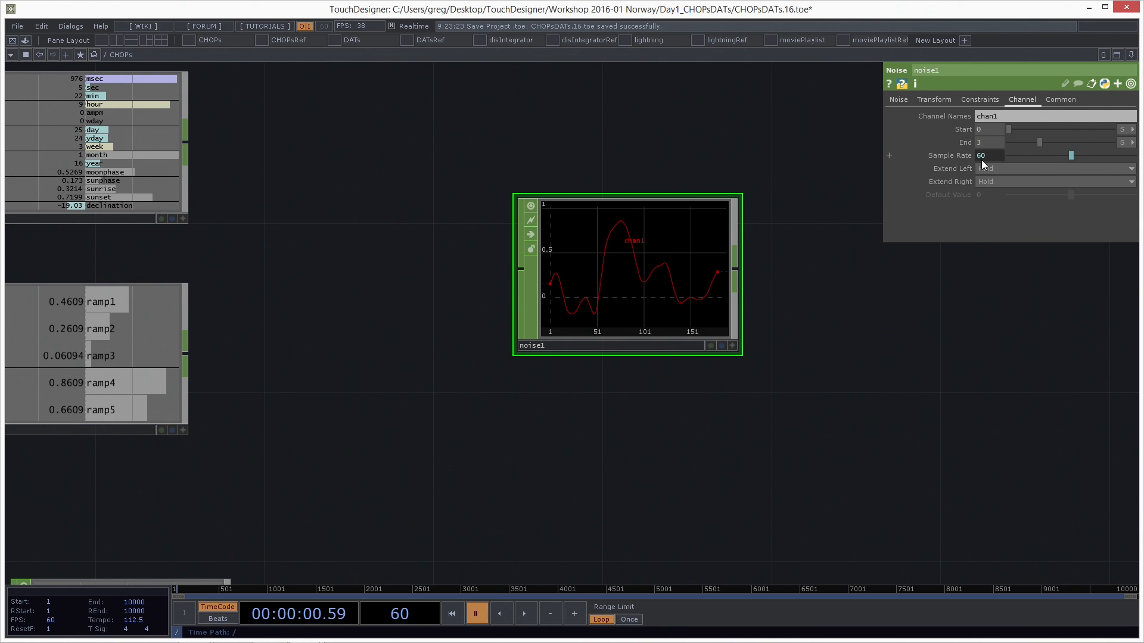
{"action": "left_click", "coordinate": [891, 155]}
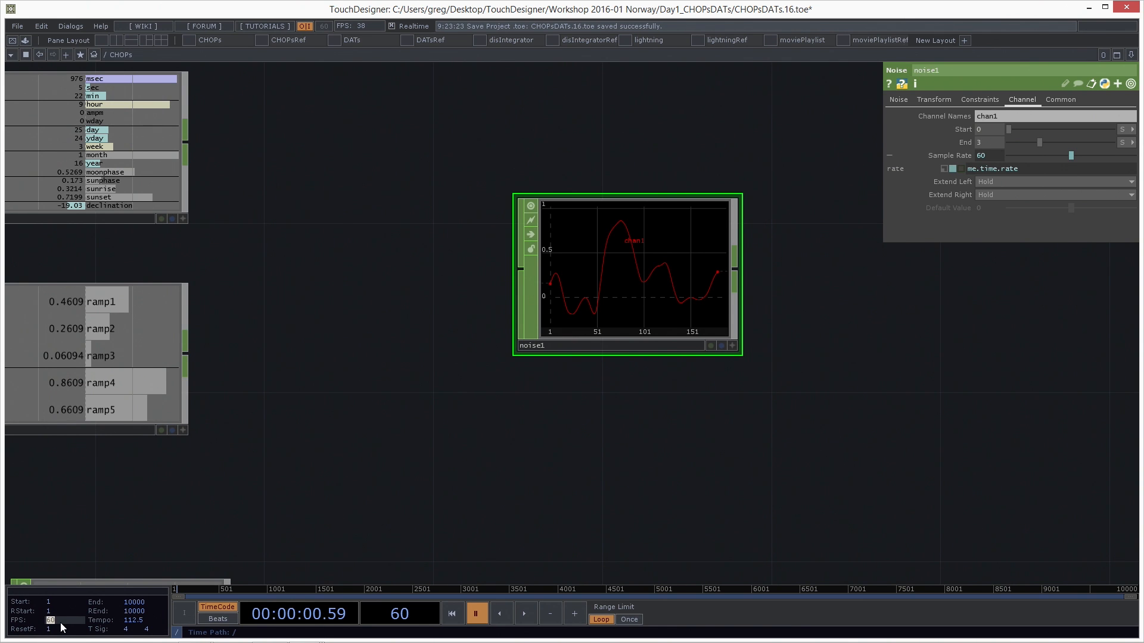
{"action": "key", "text": "Return"}
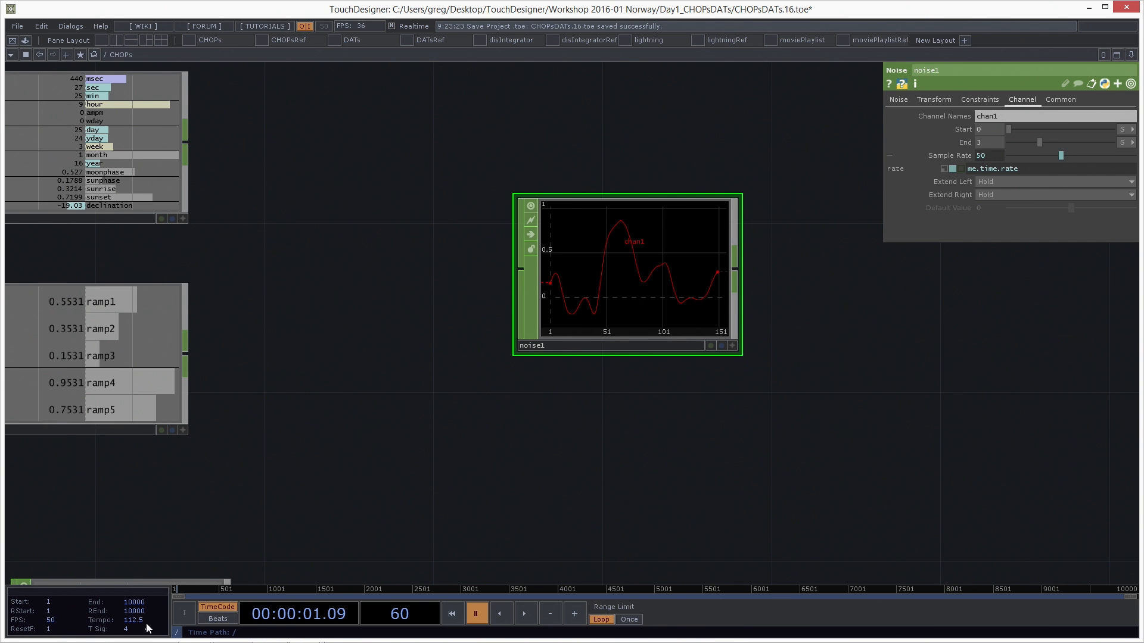
Step: Widen the noise1 node so its waveform is stretched horizontally
{"action": "middle_click_drag", "start_coordinate": [632, 278], "coordinate": [706, 146]}
{"action": "key", "text": "shift+h"}
{"action": "left_click_drag", "start_coordinate": [688, 245], "coordinate": [826, 263]}
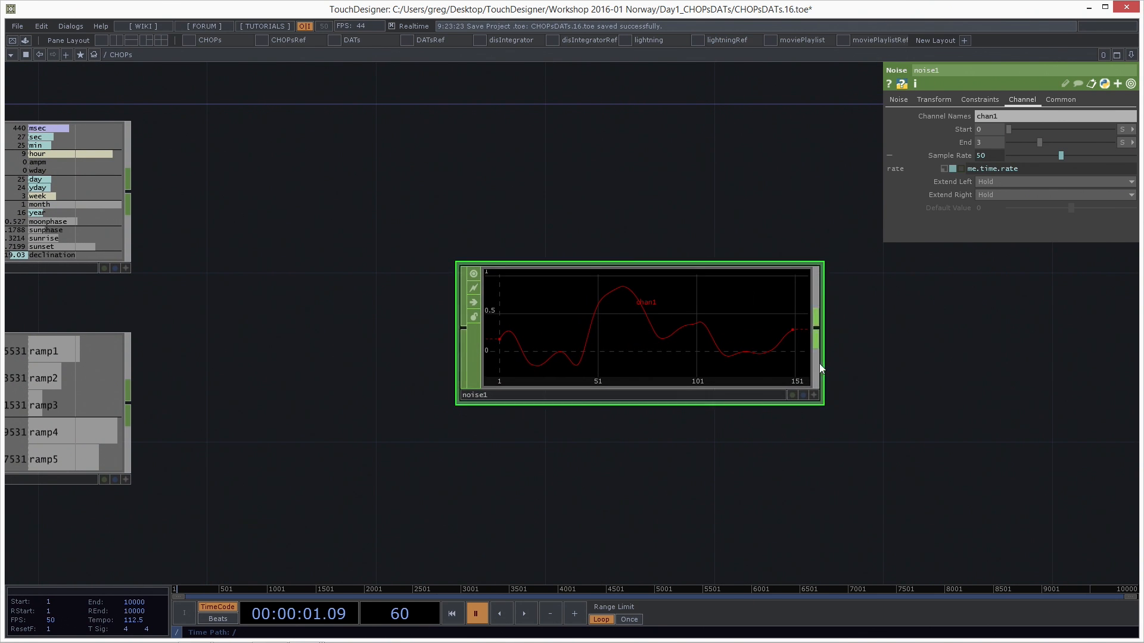
Step: Make the noise1 viewer active and turn on Dot per Sample for its graph
{"action": "left_click", "coordinate": [815, 395]}
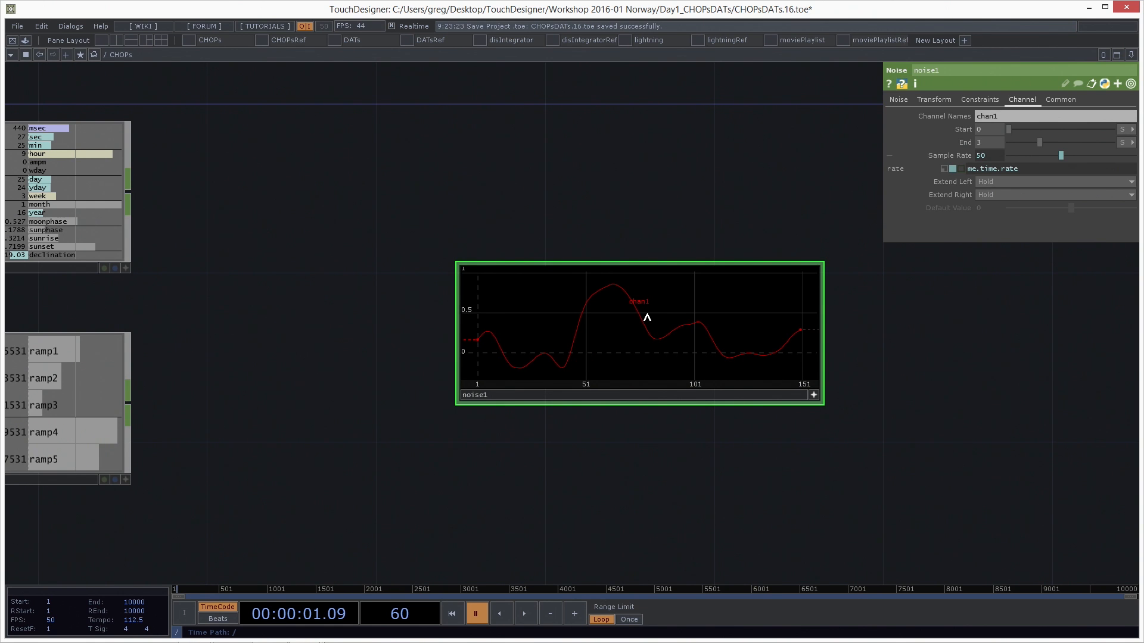
{"action": "right_click", "coordinate": [680, 310]}
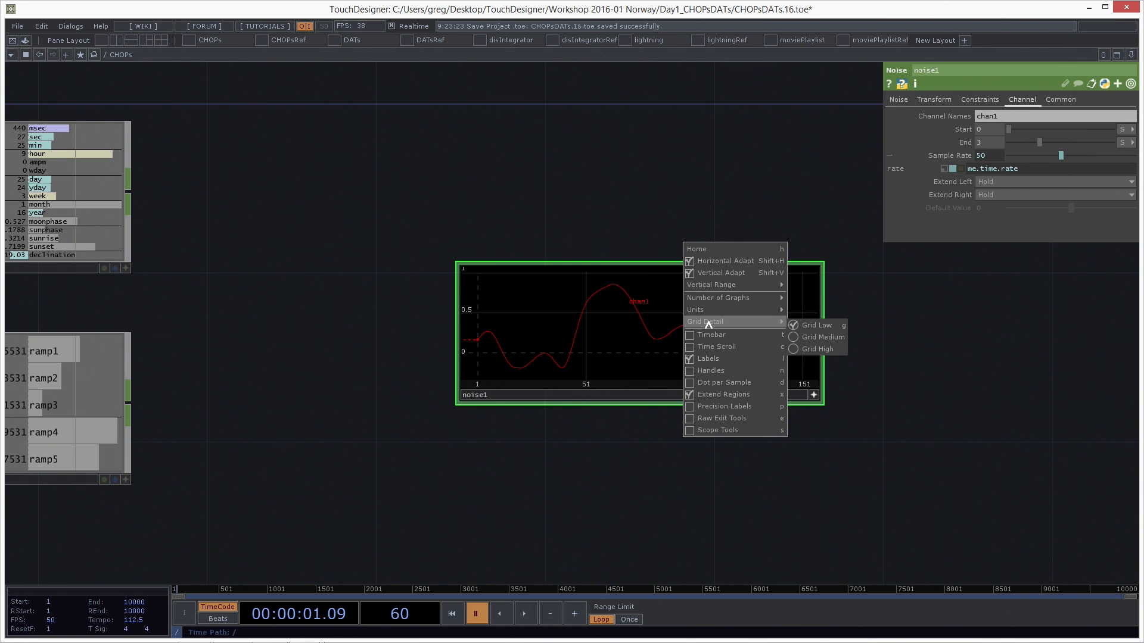
{"action": "left_click", "coordinate": [690, 384]}
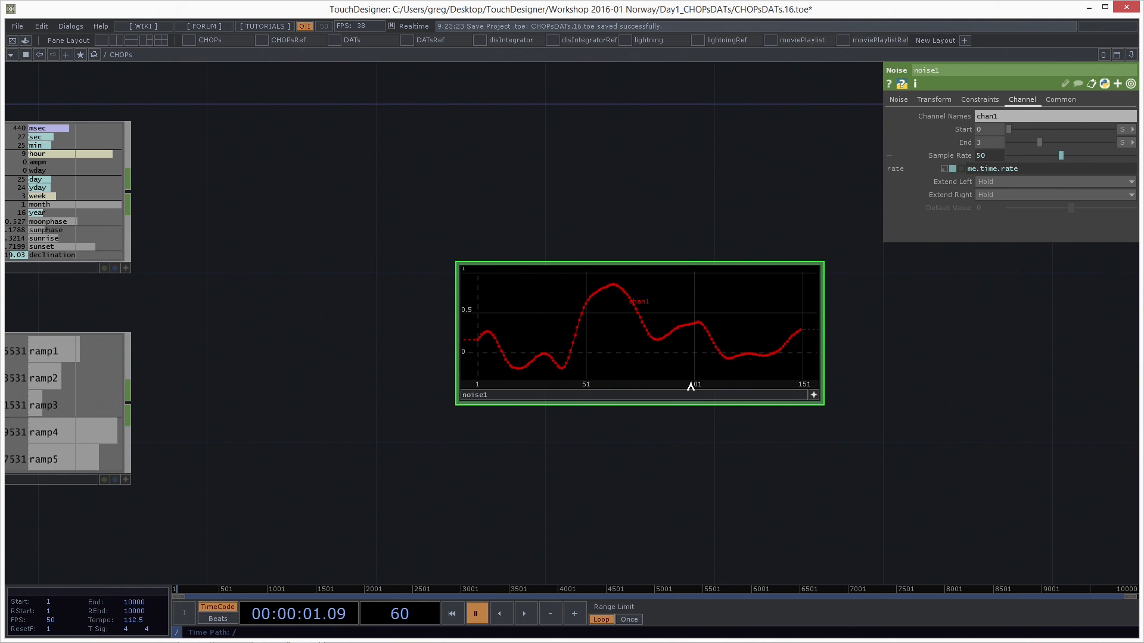
Step: Check noise1's graph display options and examine the individual sample dots along its waveform at different magnifications
{"action": "right_click", "coordinate": [703, 306]}
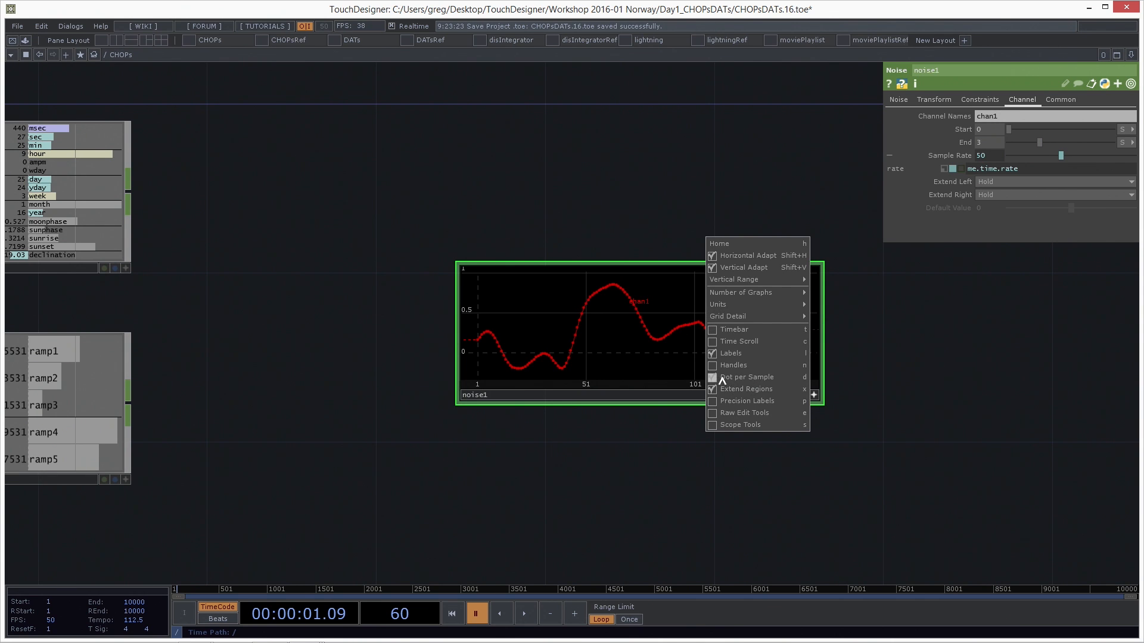
{"action": "left_click", "coordinate": [661, 212]}
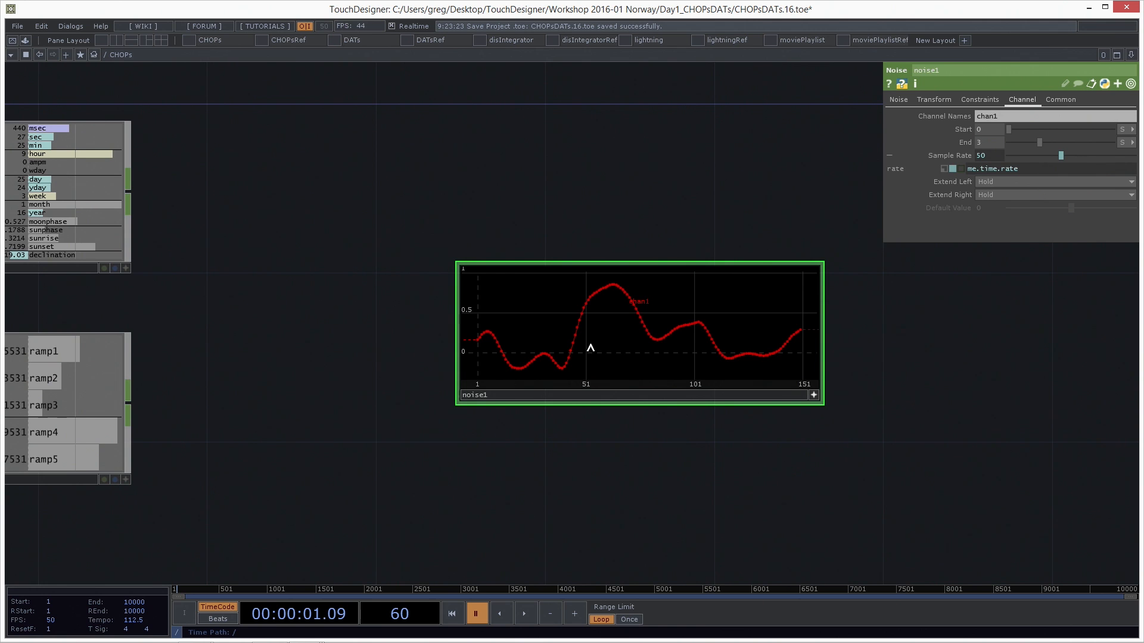
{"action": "scroll", "coordinate": [649, 303], "scroll_direction": "up", "scroll_amount": 3}
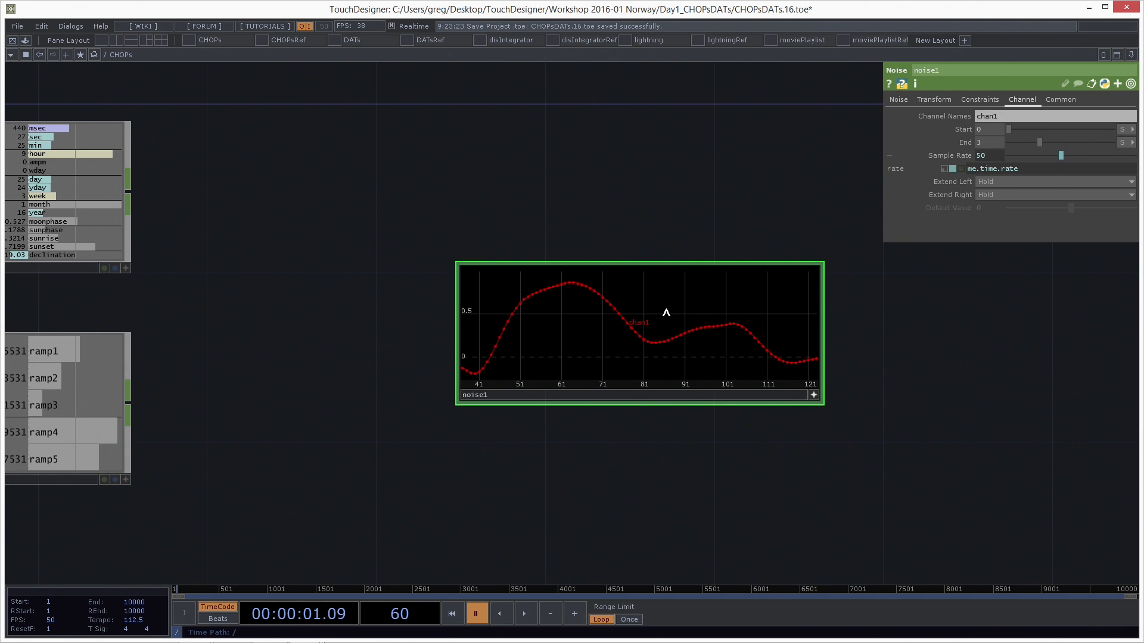
{"action": "middle_click_drag", "start_coordinate": [665, 311], "coordinate": [705, 298]}
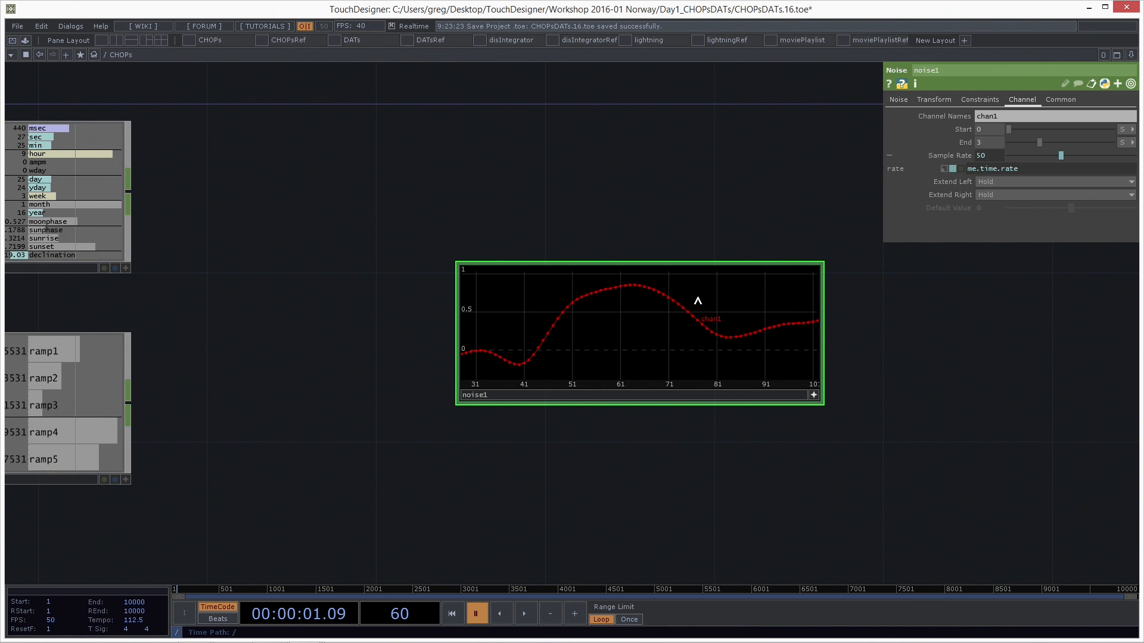
{"action": "middle_click_drag", "start_coordinate": [719, 312], "coordinate": [649, 247]}
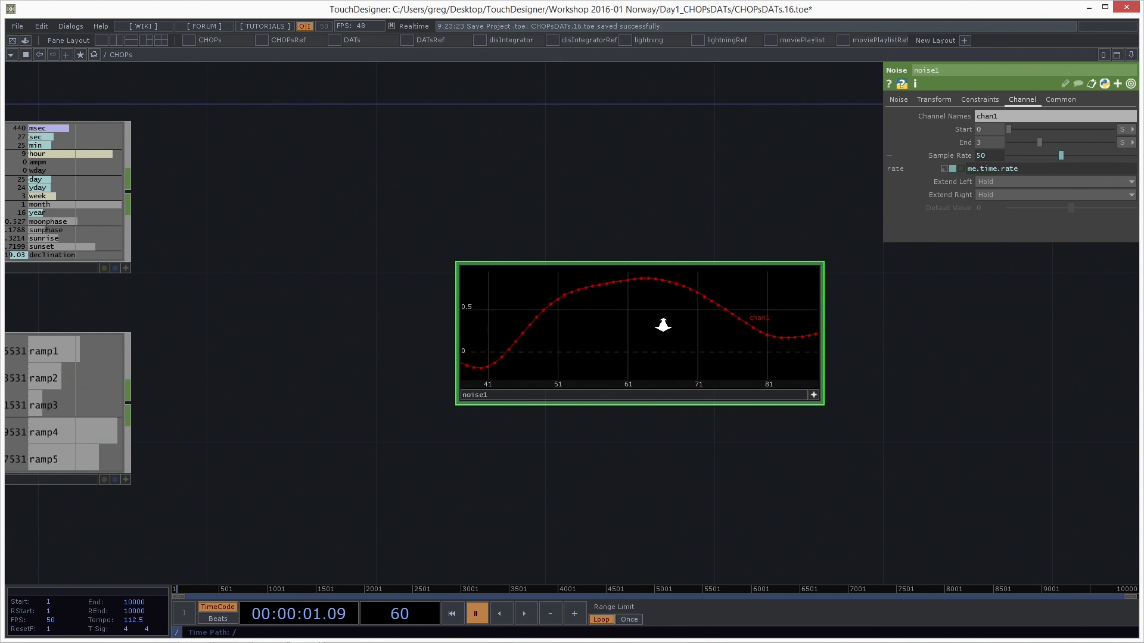
{"action": "middle_click_drag", "start_coordinate": [669, 336], "coordinate": [667, 340]}
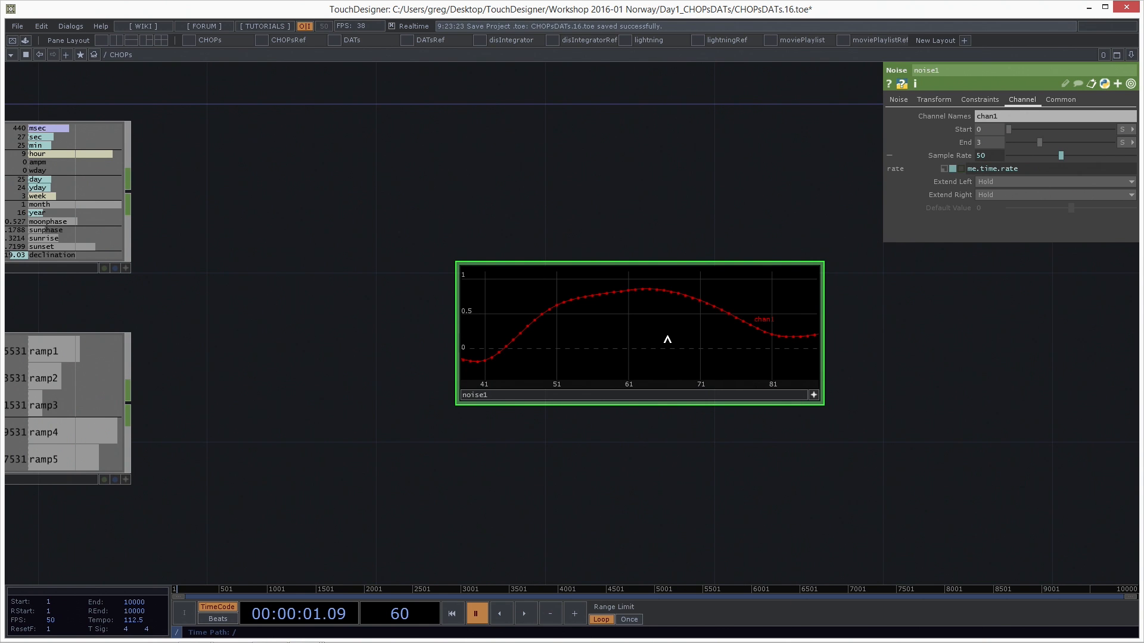
{"action": "middle_click_drag", "start_coordinate": [669, 320], "coordinate": [556, 354]}
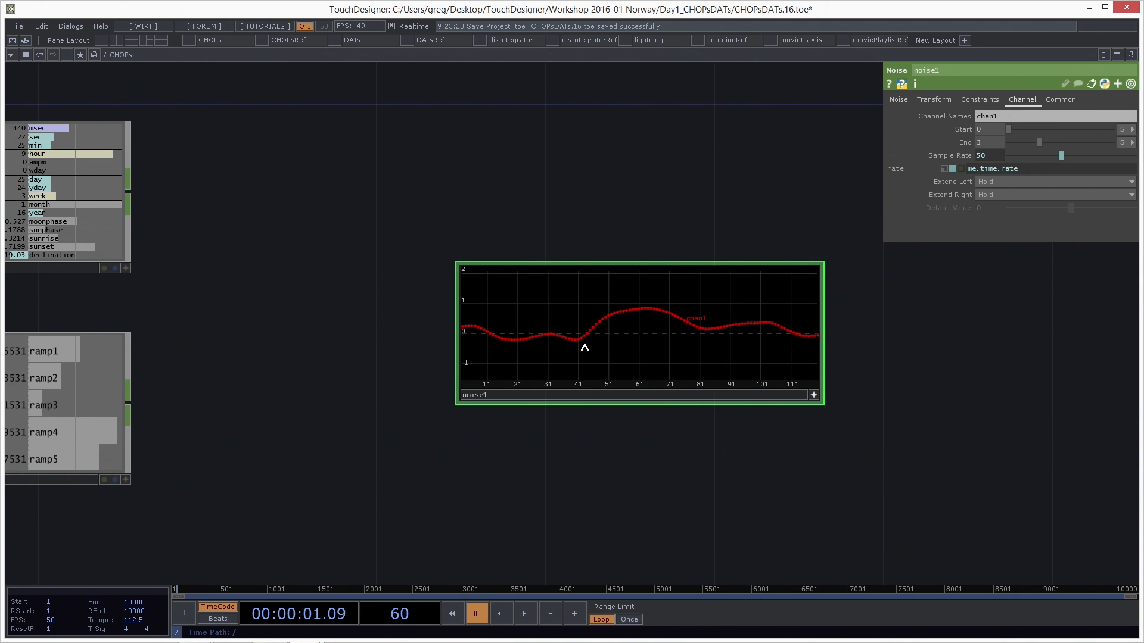
Step: Enlarge the noise1 node in the network view and home its graph to fit the whole channel
{"action": "left_click_drag", "start_coordinate": [637, 306], "coordinate": [708, 305]}
{"action": "middle_click_drag", "start_coordinate": [613, 325], "coordinate": [536, 385]}
{"action": "scroll", "coordinate": [676, 314], "scroll_direction": "up", "scroll_amount": 2}
{"action": "left_click_drag", "start_coordinate": [728, 205], "coordinate": [709, 210]}
{"action": "key", "text": "h"}
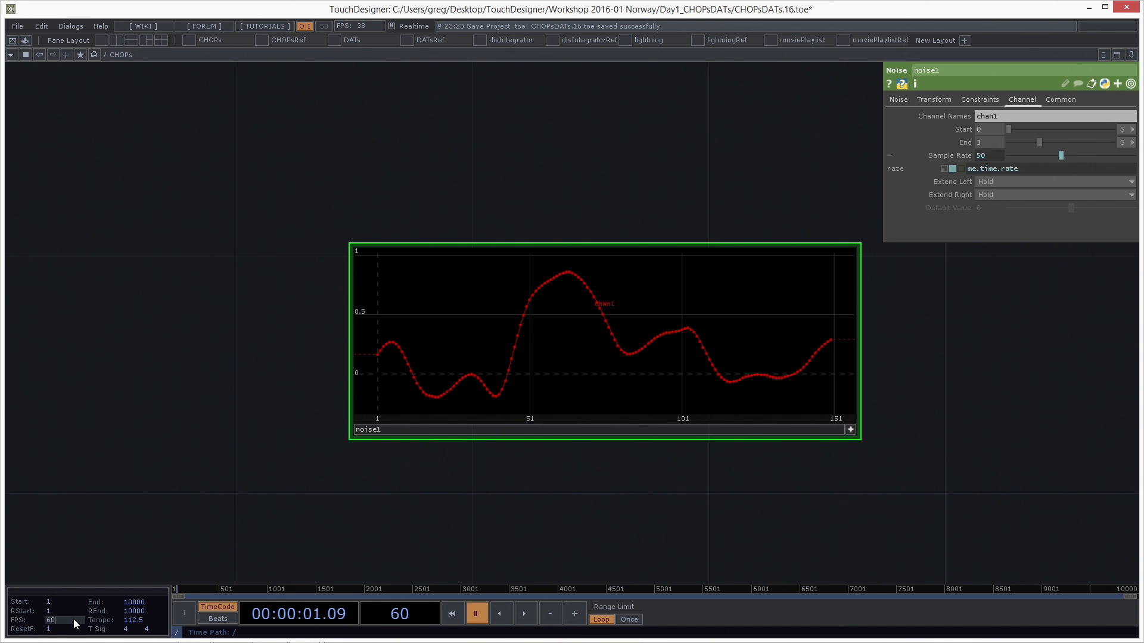
Step: Set the timeline's FPS to 60
{"action": "key", "text": "Return"}
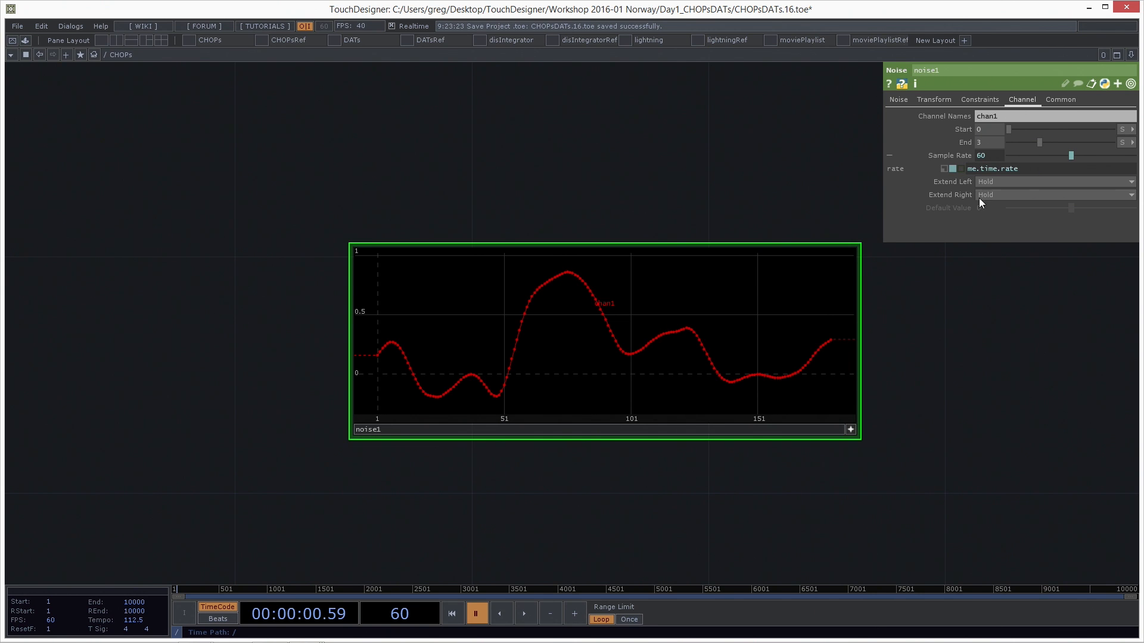
Step: Open noise1's Sample Rate value for editing
{"action": "left_click", "coordinate": [975, 159]}
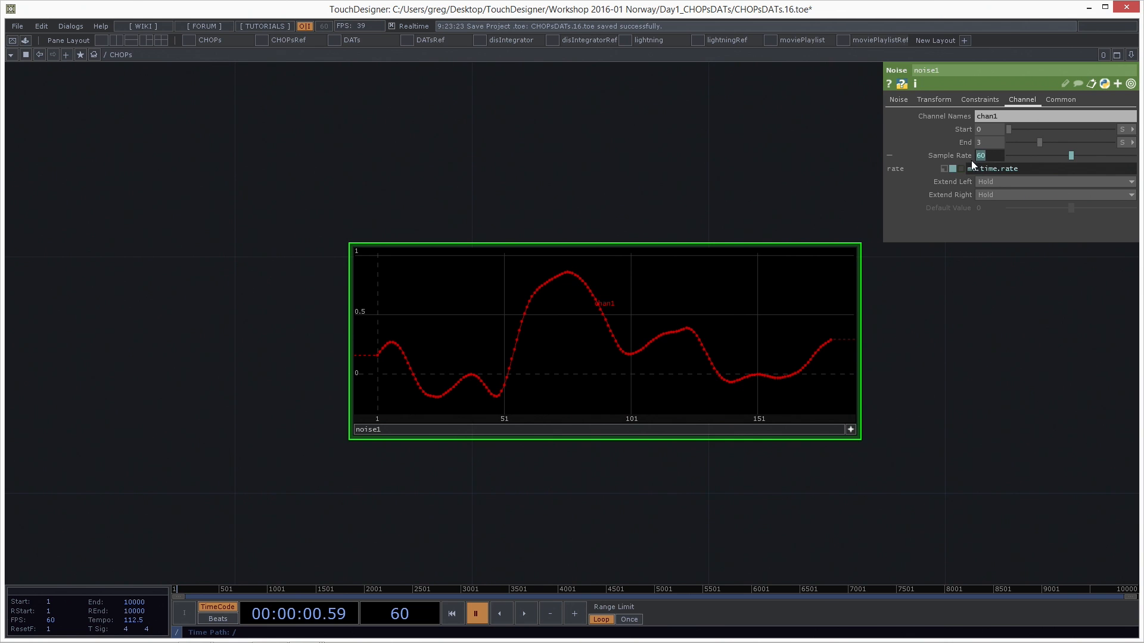